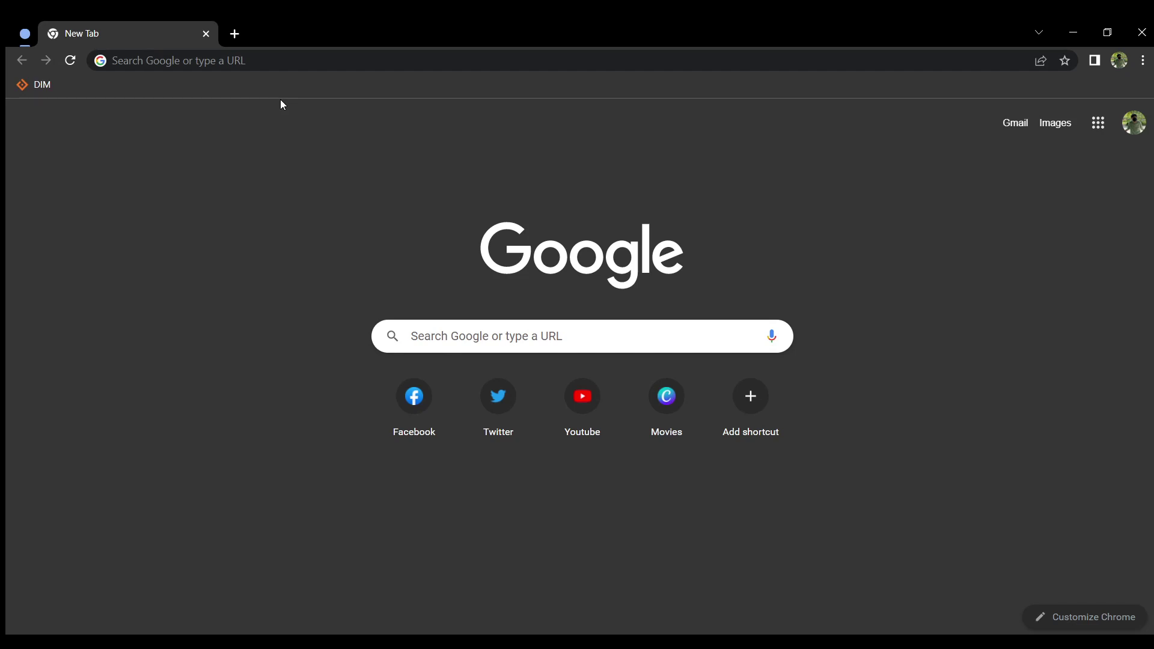
Search Google for 'paypal' using the 'paypal - Google Search' suggestion.
{"action": "left_click", "coordinate": [295, 63]}
{"action": "type", "text": "pay"}
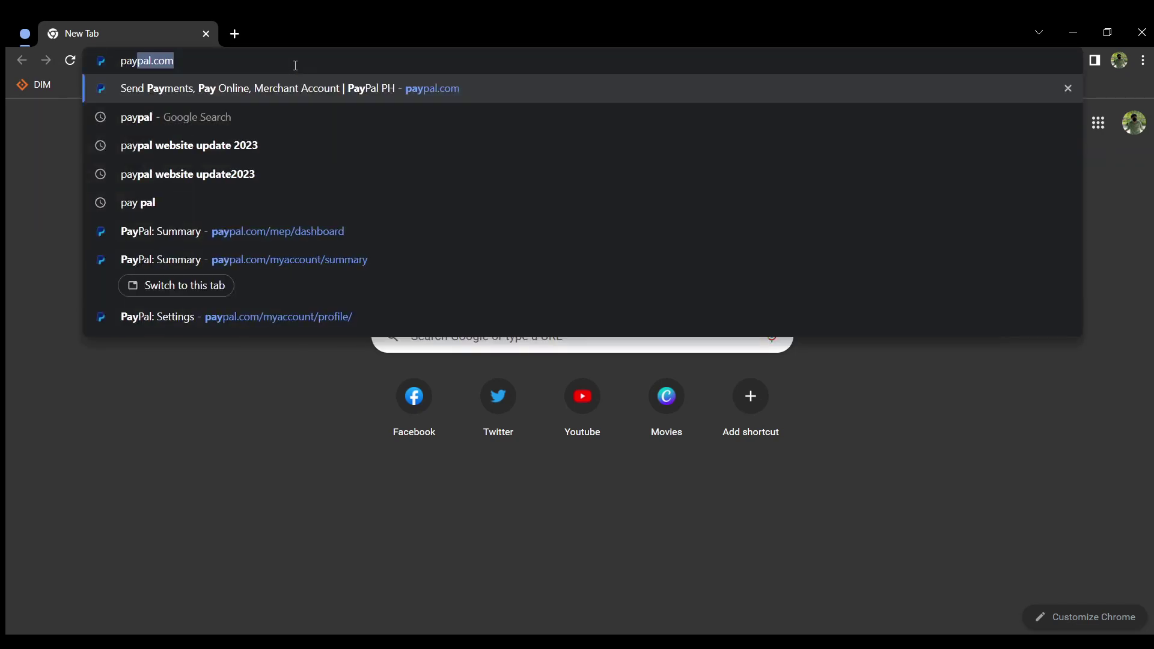
{"action": "type", "text": "pal"}
{"action": "left_click", "coordinate": [280, 104]}
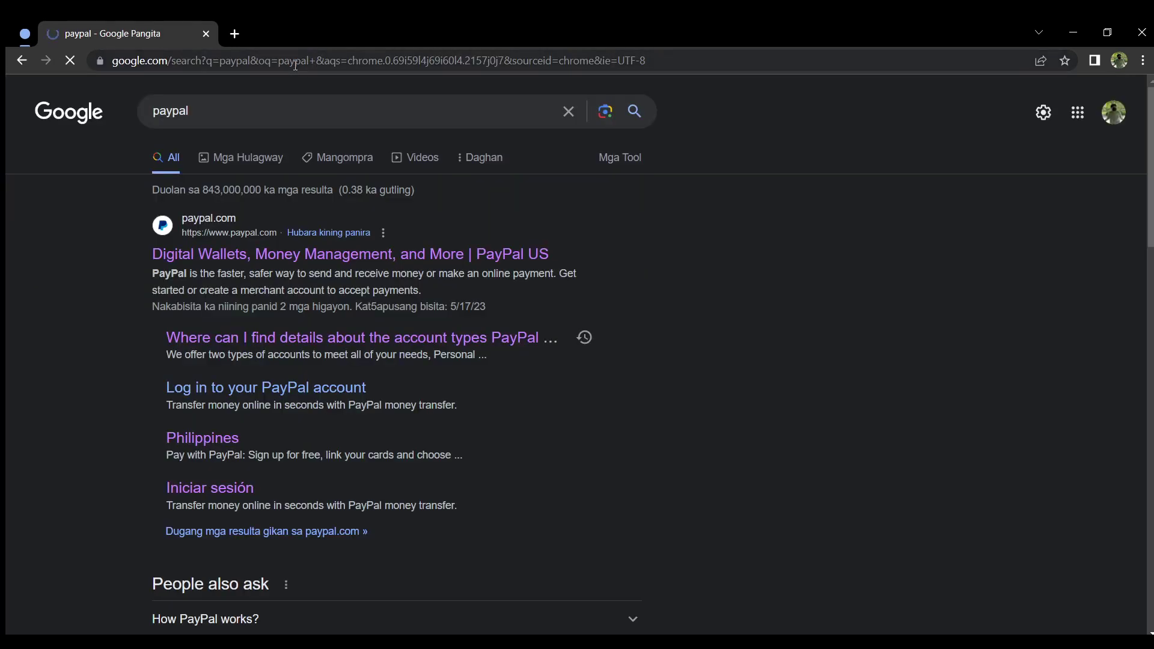
Open the top PayPal search result and go to its Log In page.
{"action": "left_click", "coordinate": [316, 262]}
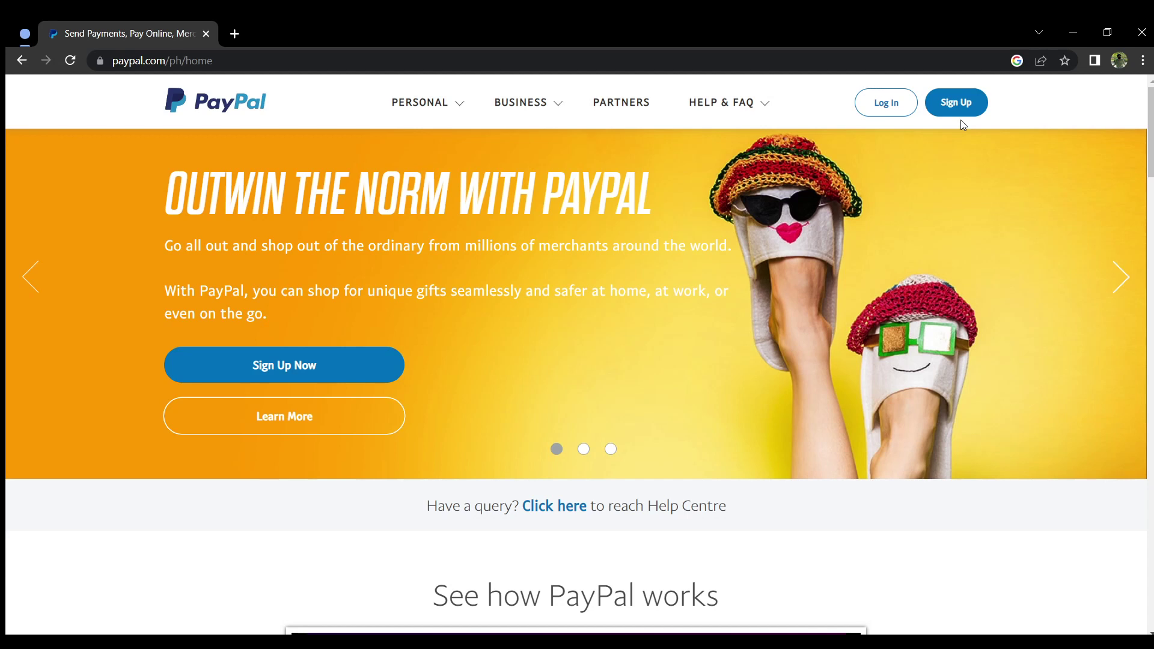
{"action": "left_click", "coordinate": [900, 109]}
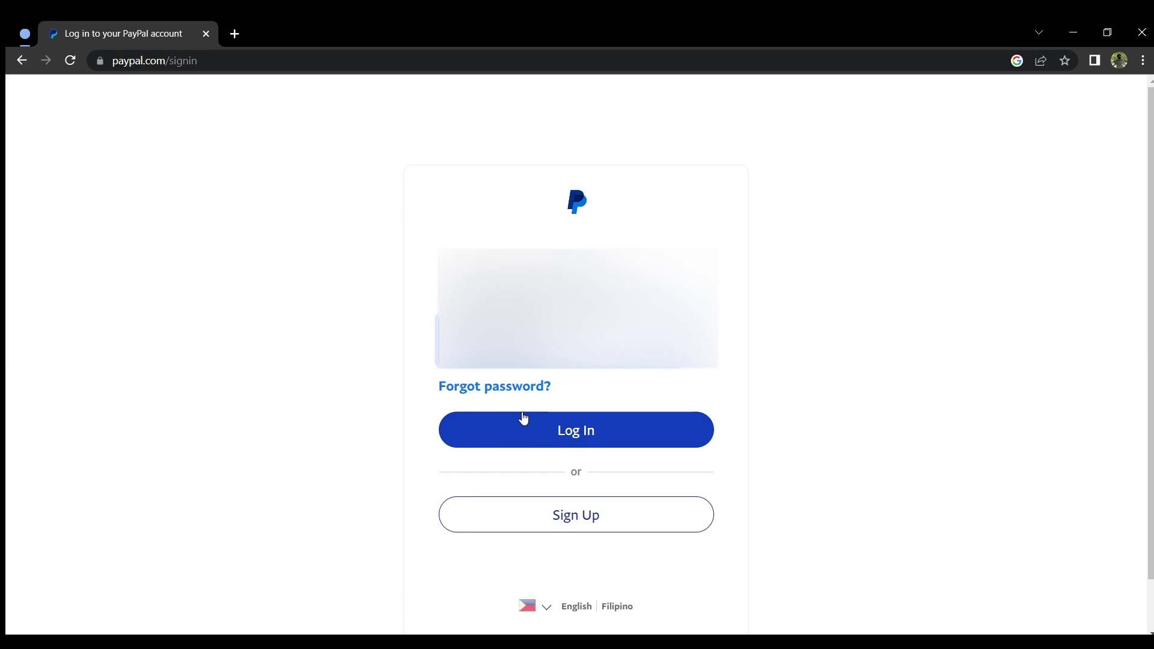
Log in to the PayPal account from the sign-in form.
{"action": "left_click", "coordinate": [523, 418]}
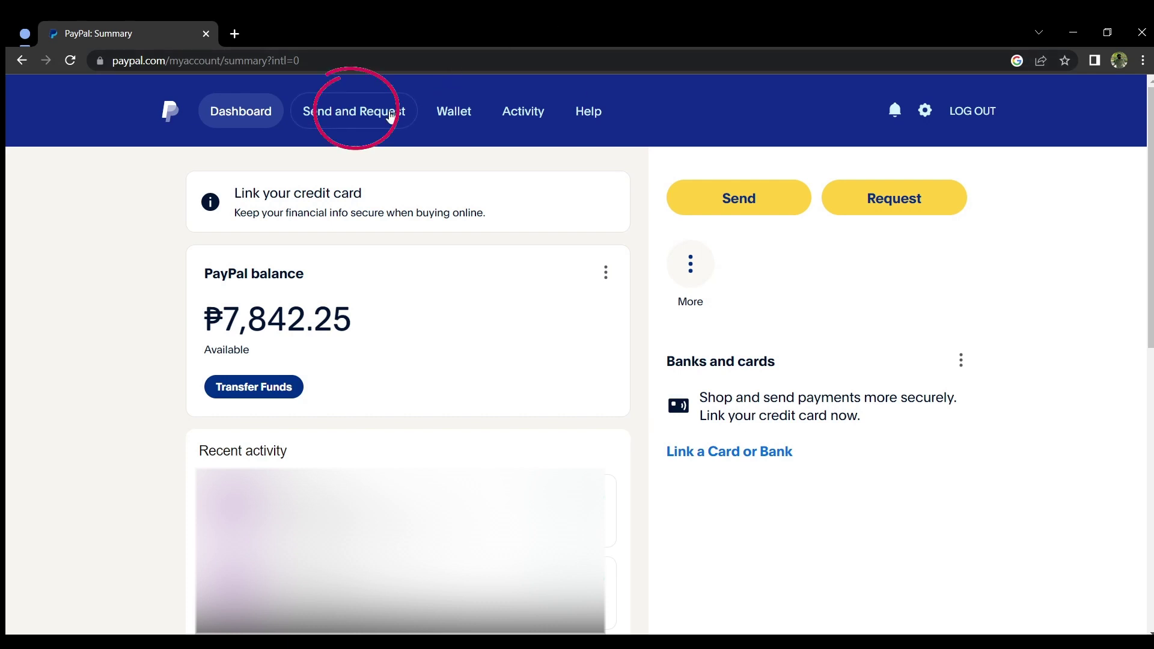
Go from the account Summary dashboard to the Send Money page.
{"action": "left_click", "coordinate": [397, 119]}
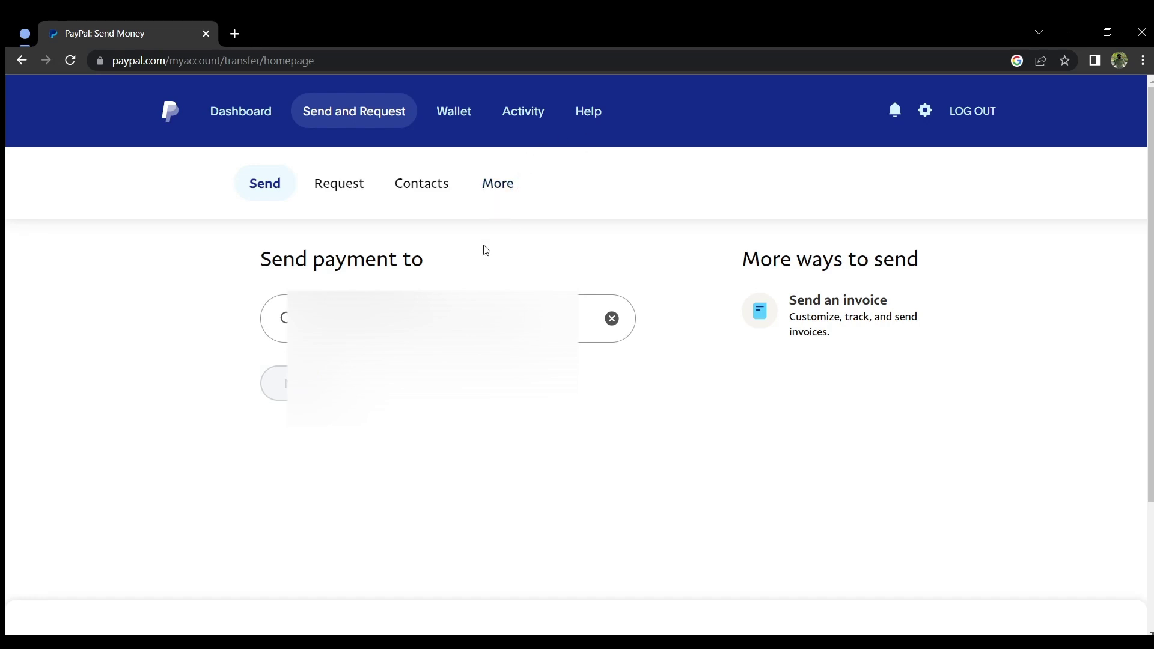
Choose the suggested recipient in the 'Send payment to' field.
{"action": "left_click", "coordinate": [591, 318]}
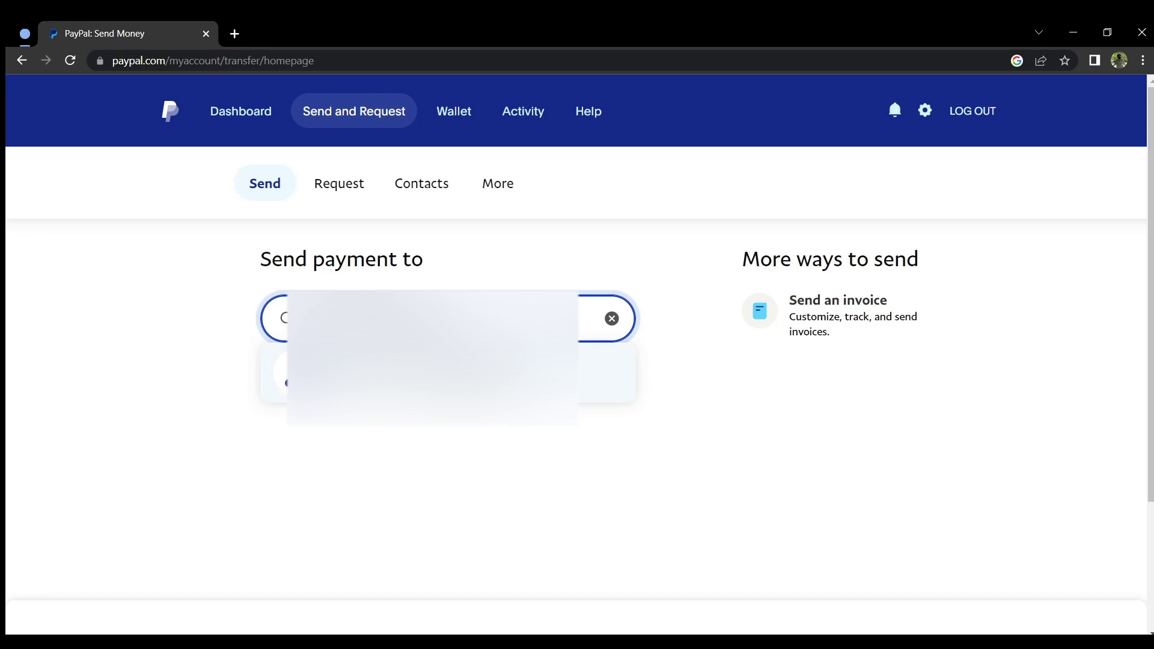
{"action": "left_click", "coordinate": [466, 388]}
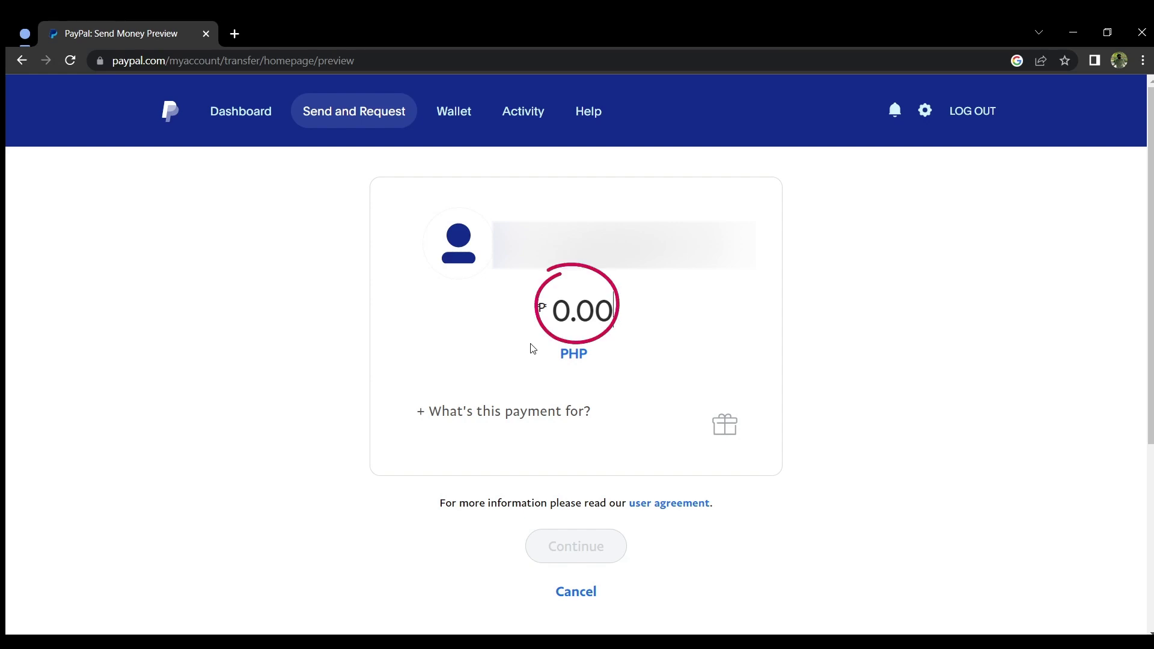
{"action": "type", "text": "1"}
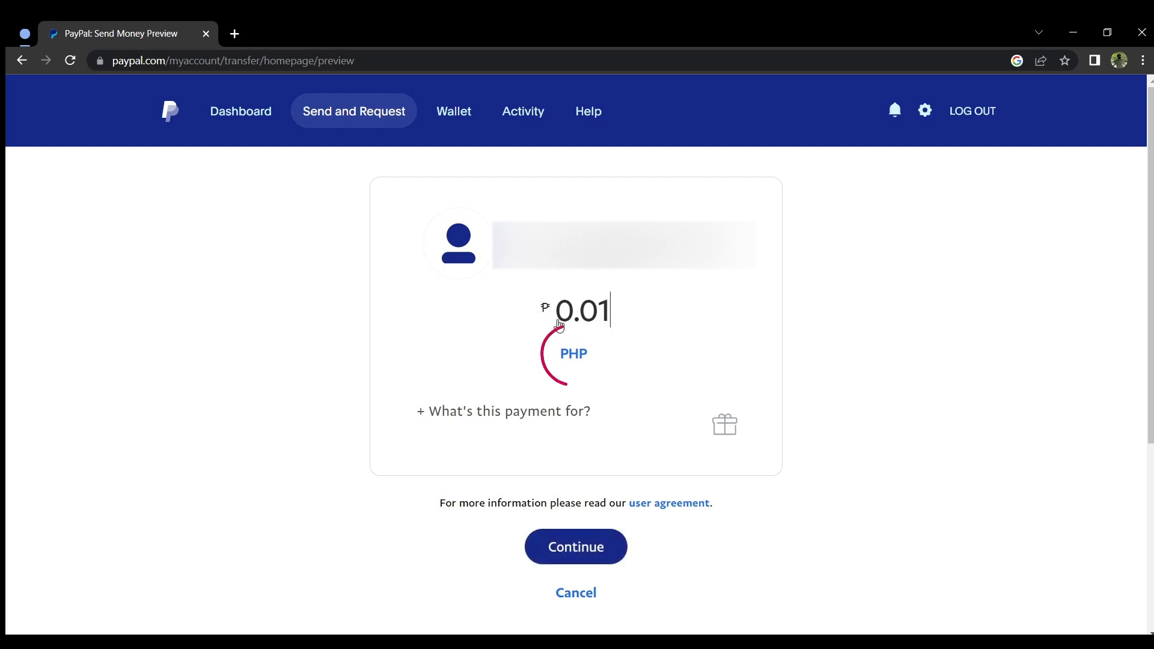
{"action": "type", "text": "00"}
Confirm the ₱1.00 PHP amount, keep the PHP currency, and open the payment note box.
{"action": "key", "text": "Tab"}
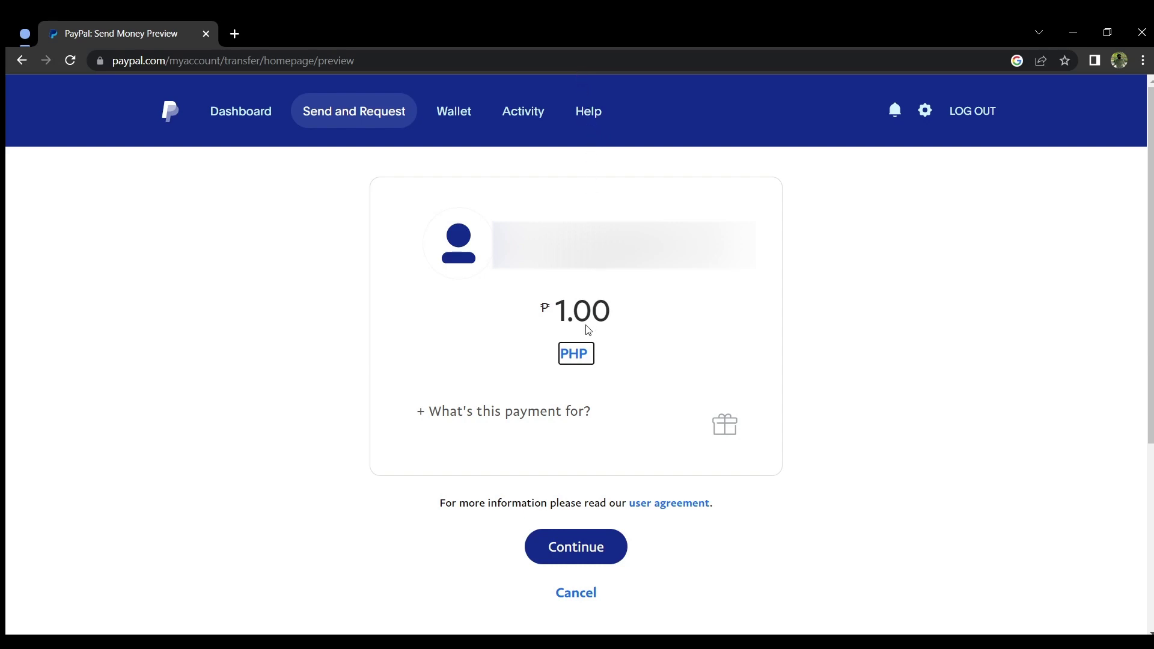
{"action": "left_click", "coordinate": [680, 316]}
{"action": "left_click", "coordinate": [529, 414]}
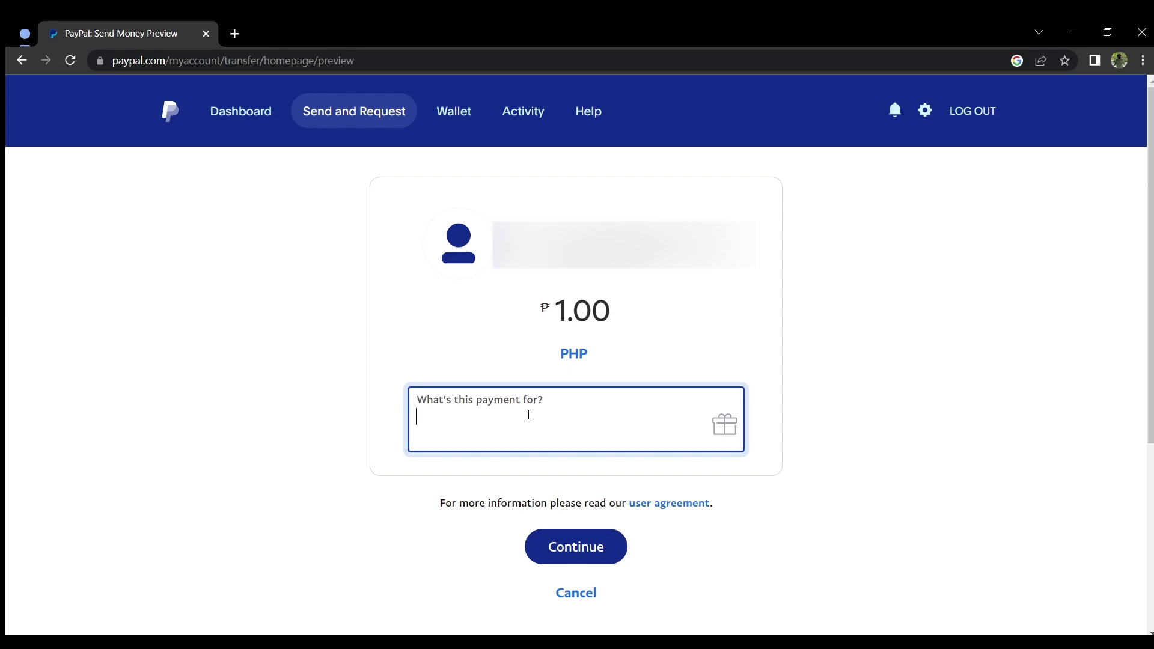
{"action": "type", "text": "F"}
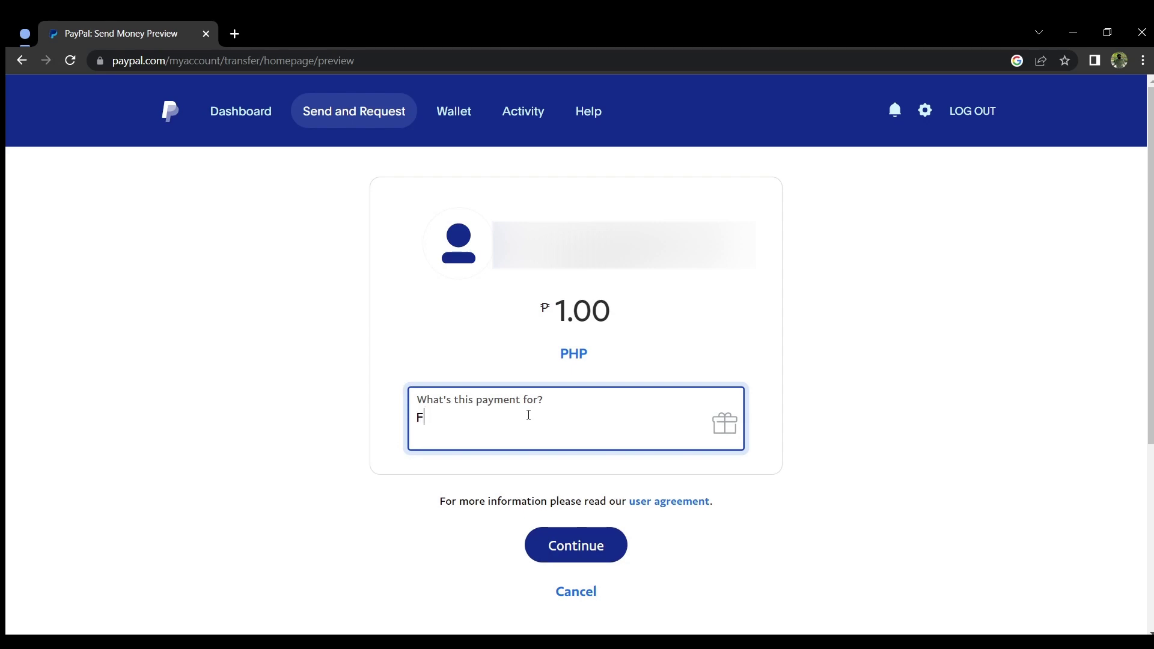
{"action": "type", "text": "or a gift"}
Clear the 'For a gift' and other sample reasons, leaving the note box empty.
{"action": "key", "text": "BackSpace"}
{"action": "key", "text": "BackSpace"}
{"action": "key", "text": "BackSpace"}
{"action": "key", "text": "BackSpace"}
{"action": "key", "text": "BackSpace"}
{"action": "key", "text": "BackSpace"}
{"action": "type", "text": "["}
{"action": "type", "text": "reason"}
{"action": "type", "text": " stated]"}
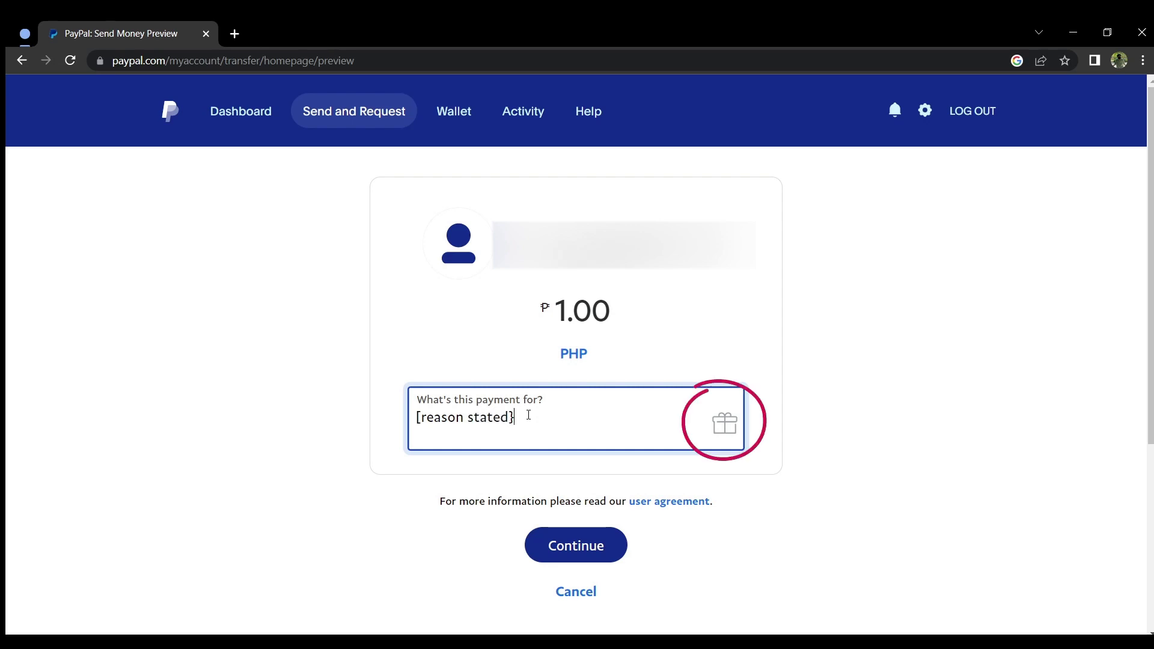
{"action": "key", "text": "BackSpace"}
{"action": "key", "text": "BackSpace"}
{"action": "key", "text": "BackSpace"}
{"action": "key", "text": "BackSpace"}
{"action": "key", "text": "BackSpace"}
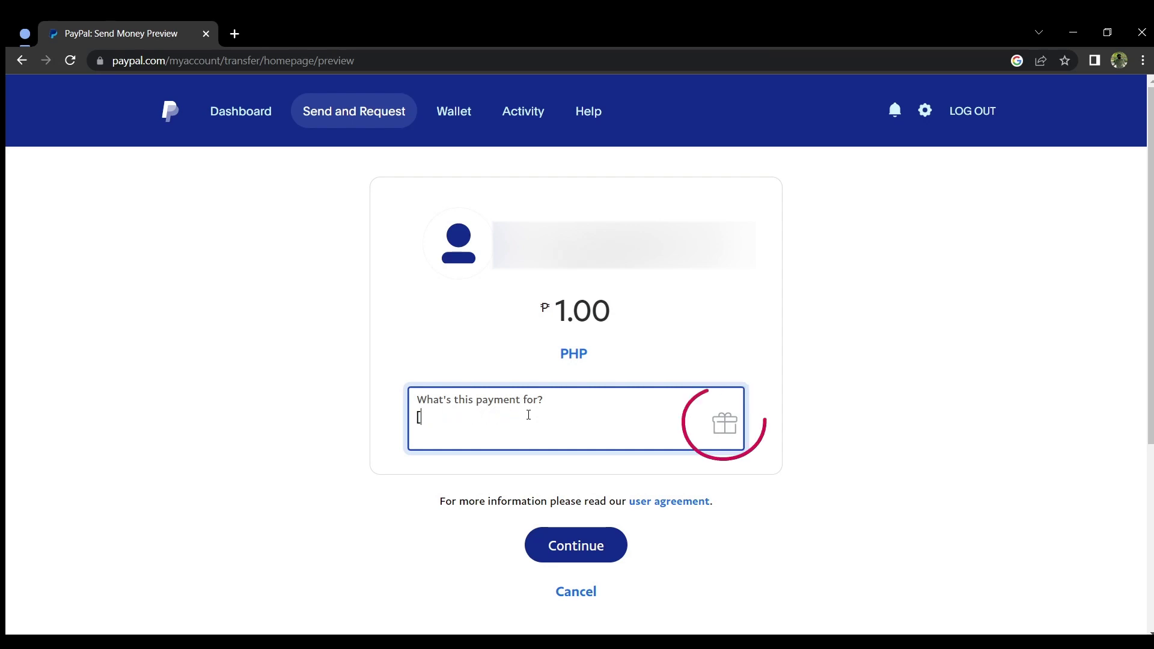
{"action": "key", "text": "BackSpace"}
{"action": "left_click", "coordinate": [724, 421]}
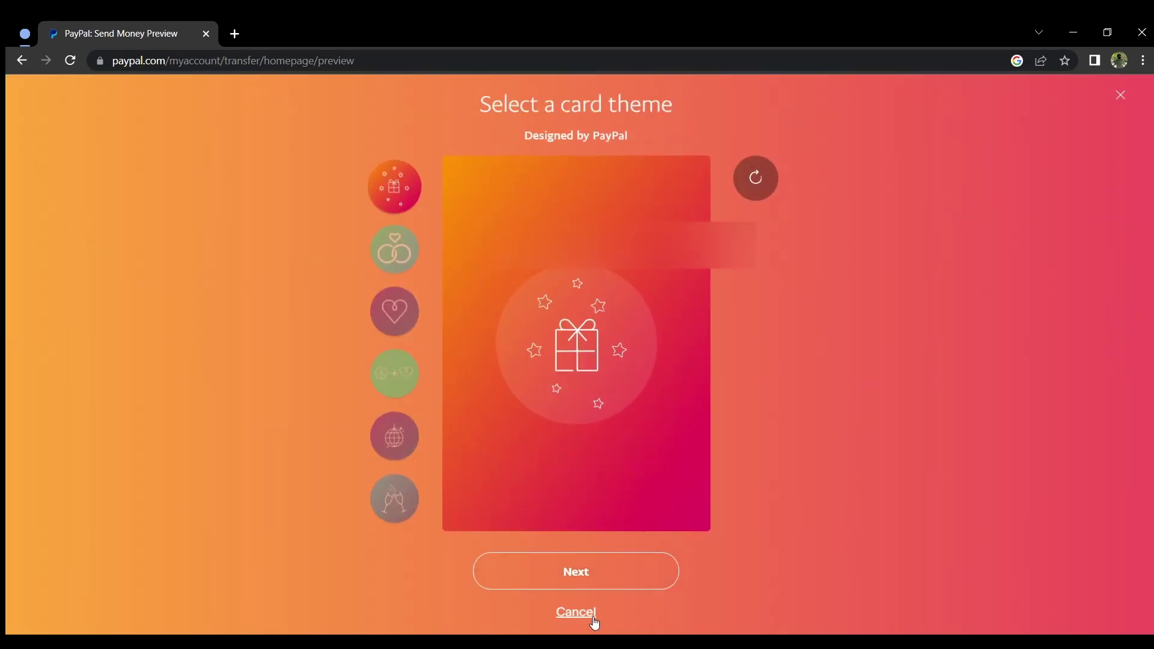
{"action": "left_click", "coordinate": [593, 618]}
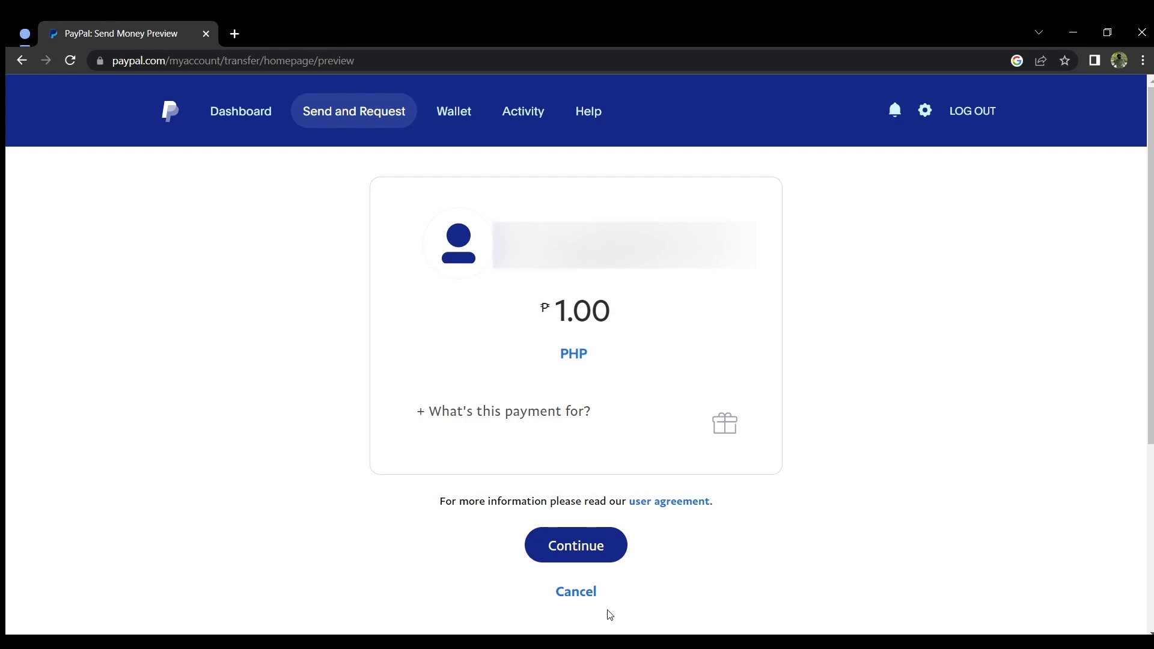
Continue the ₱1.00 PHP payment to reach the payment-type choice.
{"action": "left_click", "coordinate": [597, 543]}
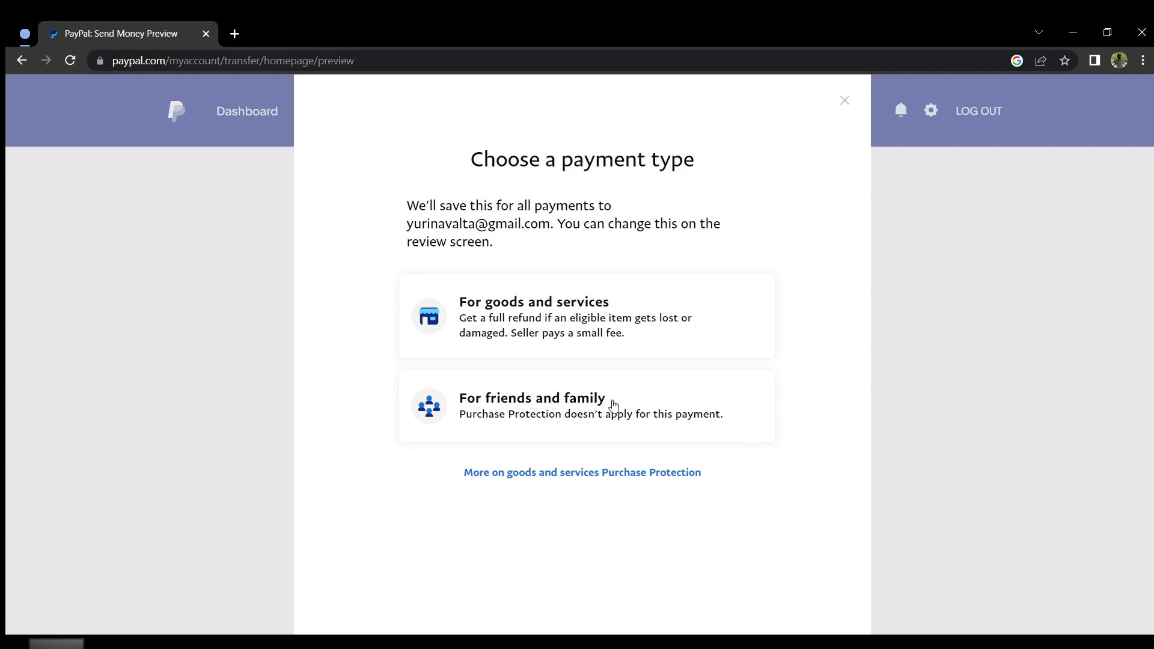
Choose 'For friends and family' as the payment type and continue.
{"action": "left_click", "coordinate": [500, 415]}
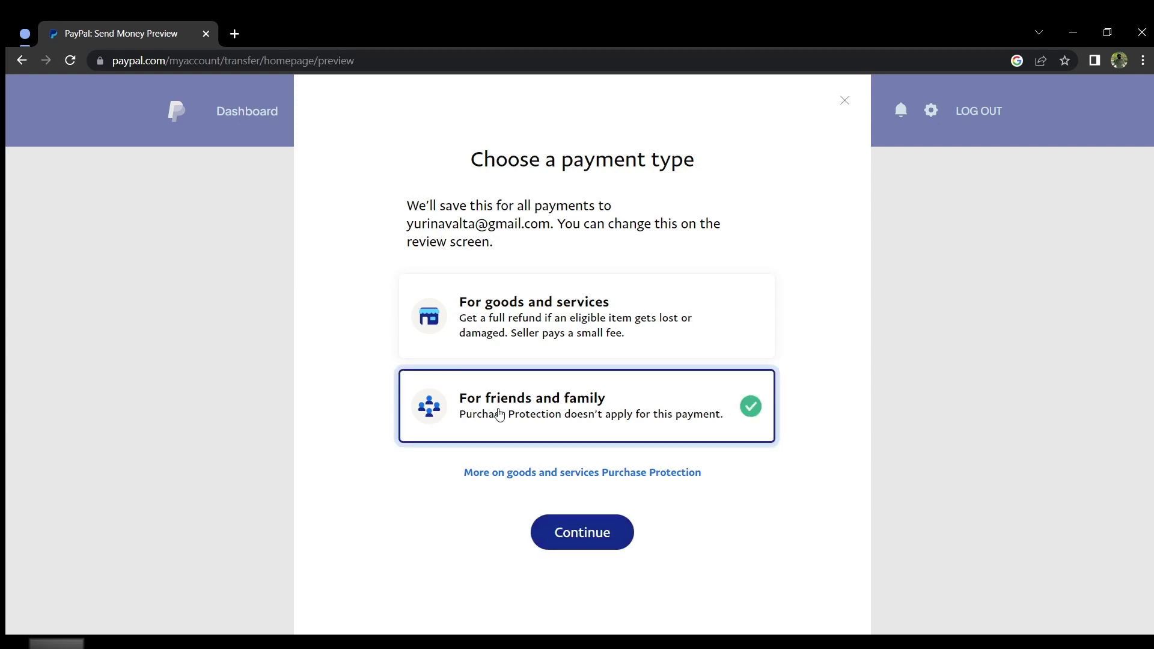
{"action": "left_click", "coordinate": [558, 544]}
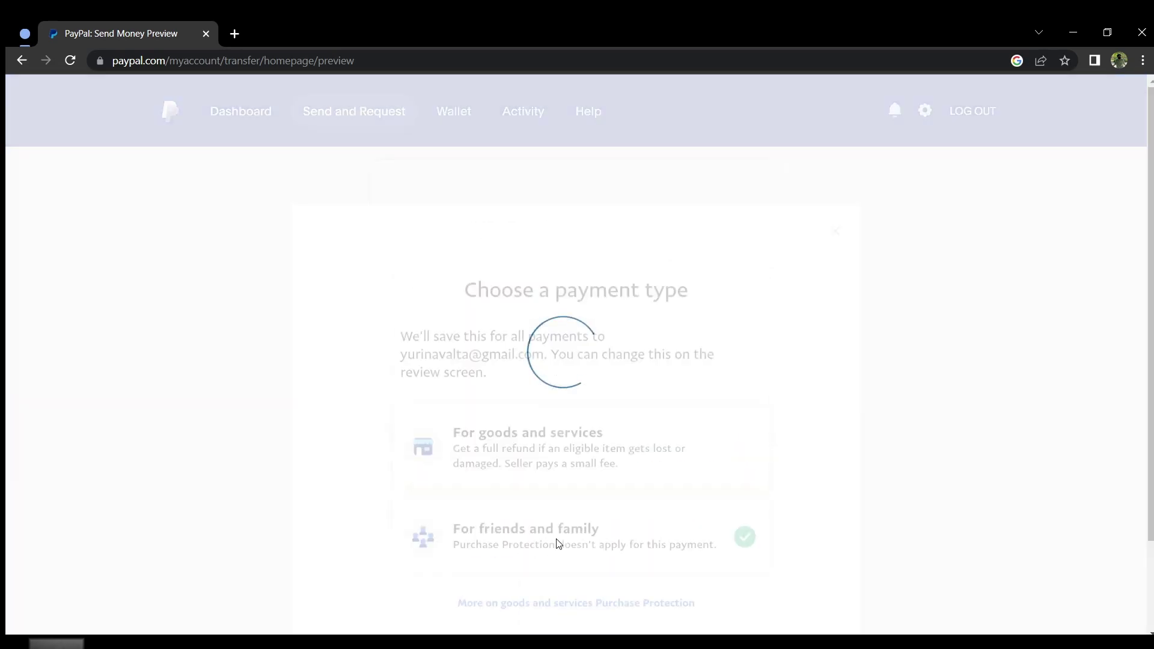